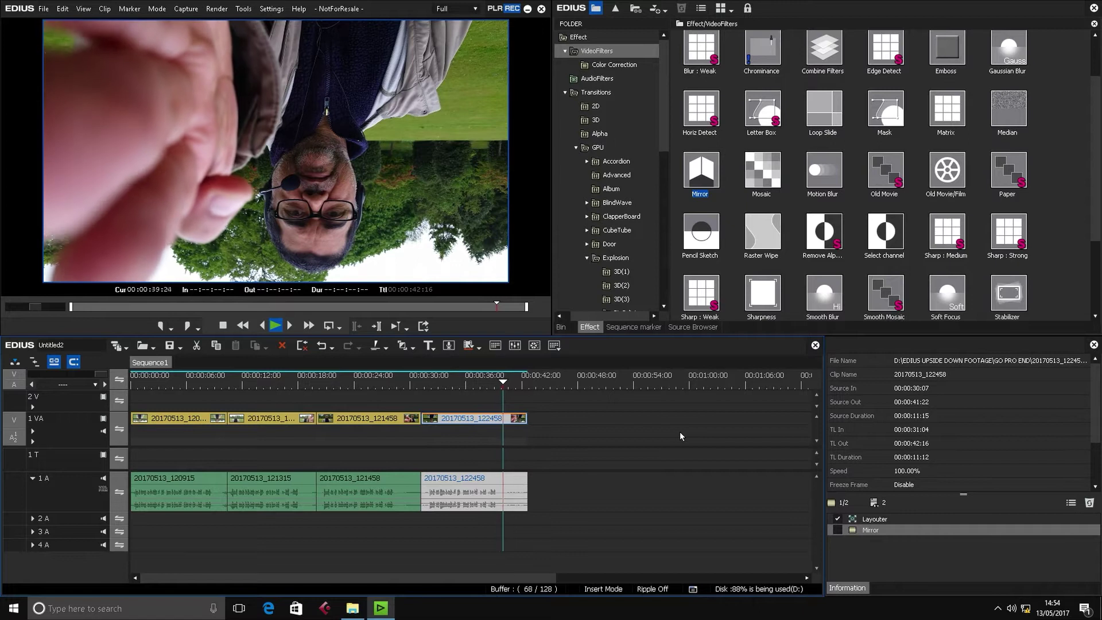
key("space")
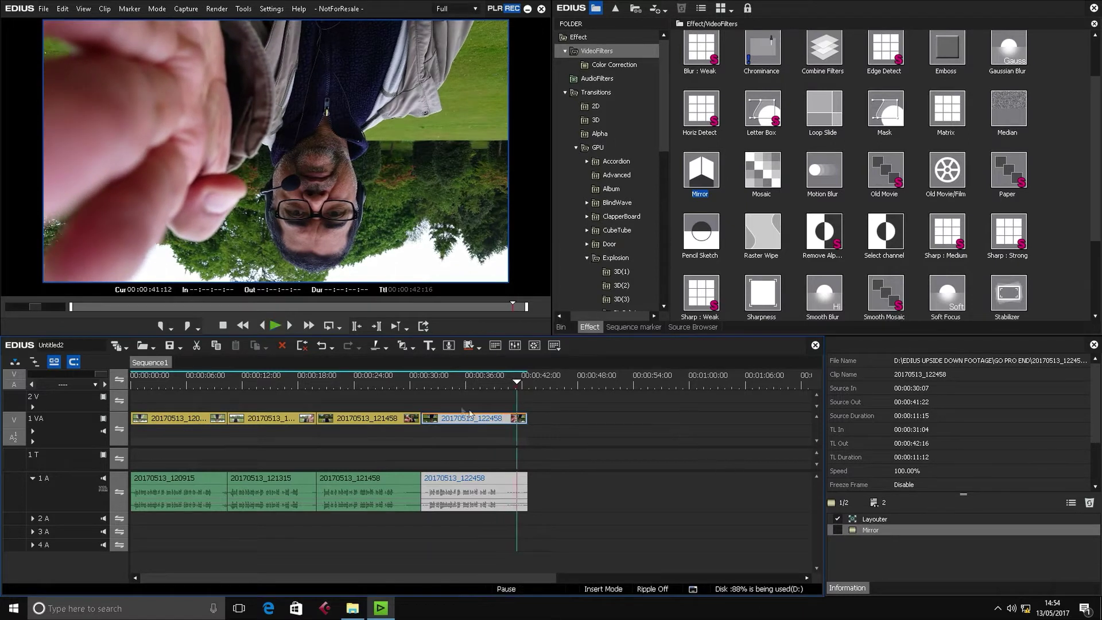
Scrub the playhead back to 00:00:02:01 in the first clip.
left_click_drag(391, 387, 460, 384)
left_click_drag(144, 386, 160, 419)
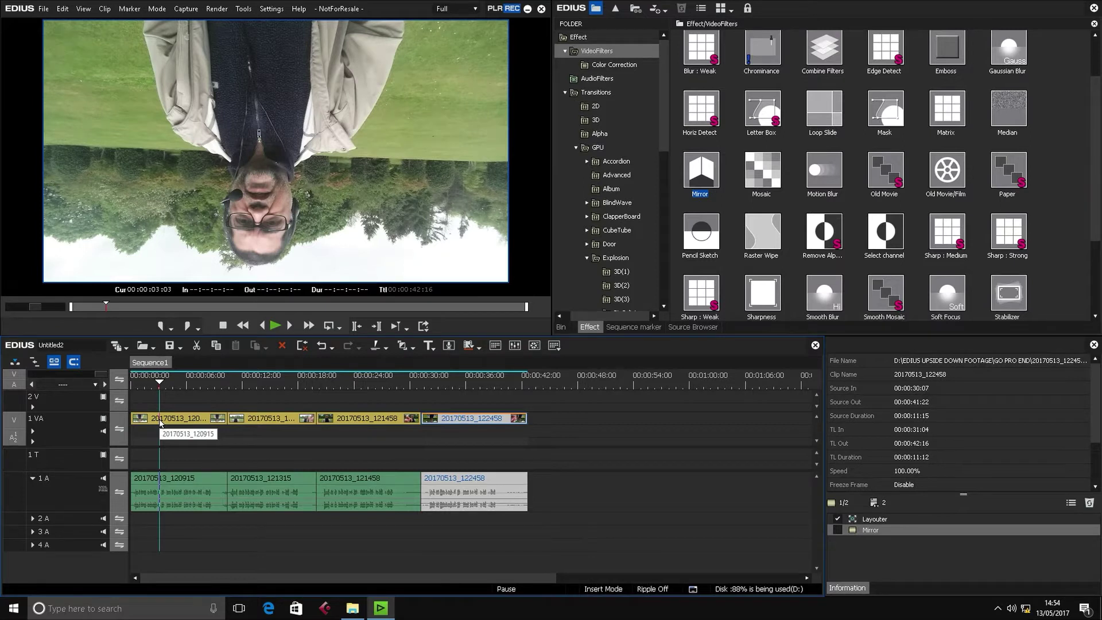
left_click(171, 383)
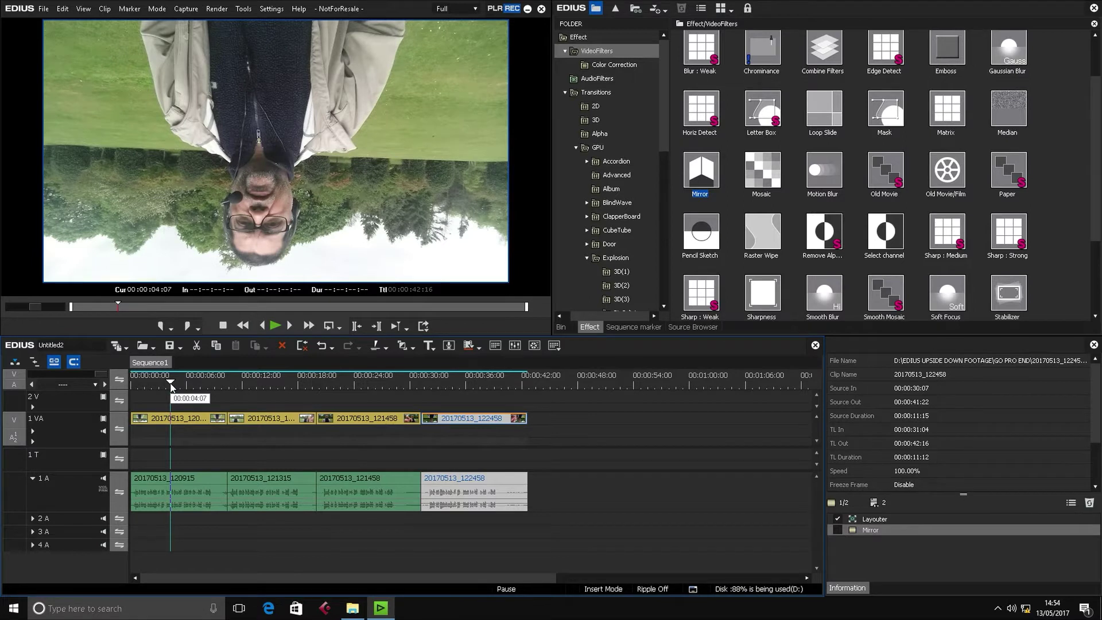
left_click_drag(171, 383, 149, 383)
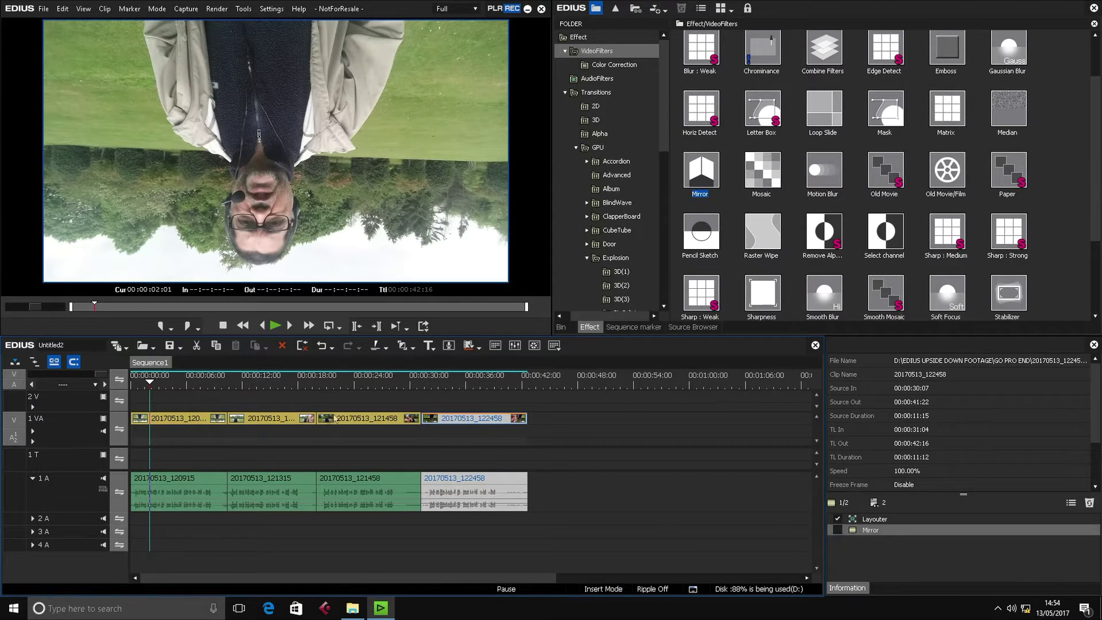
Select clip 20170513_120915, enable its Layouter correction, and play it back.
left_click(189, 422)
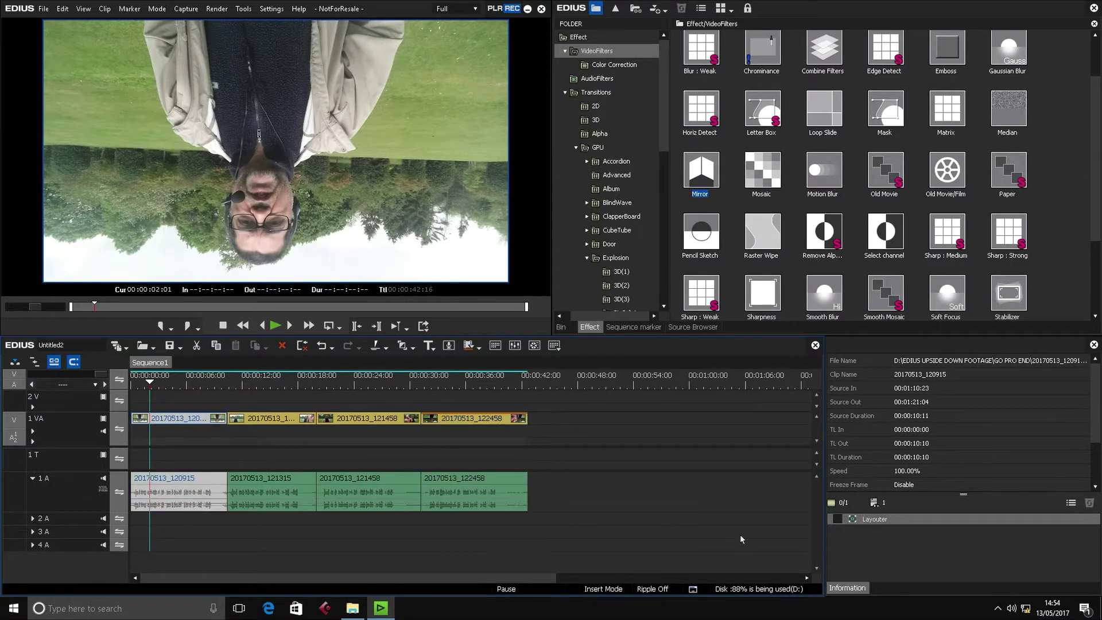
left_click(838, 519)
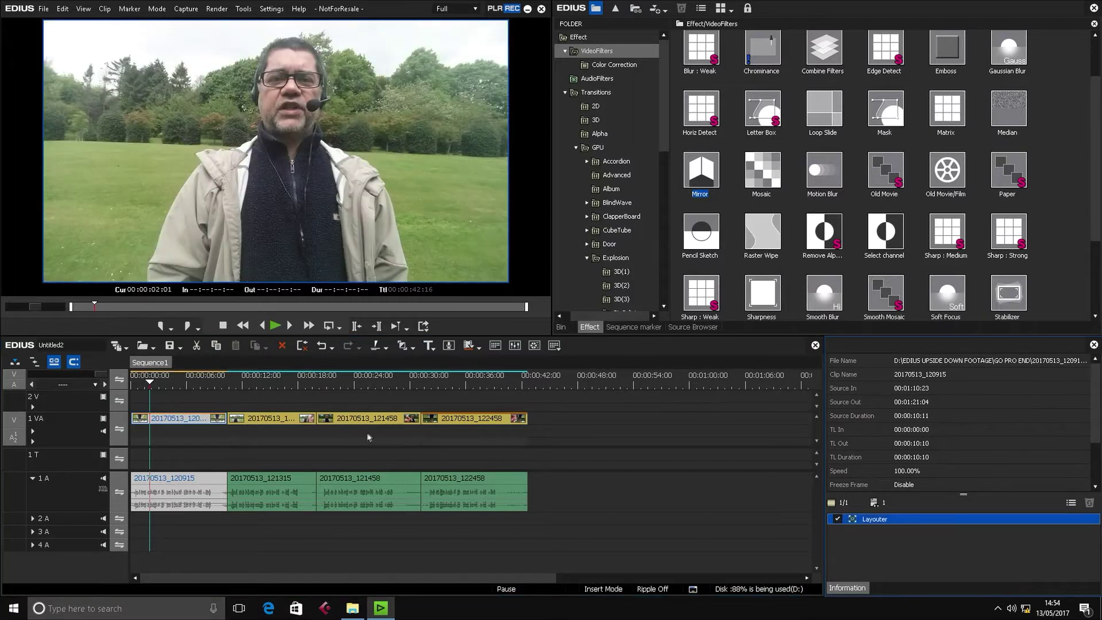
left_click(202, 398)
key("space")
left_click(131, 389)
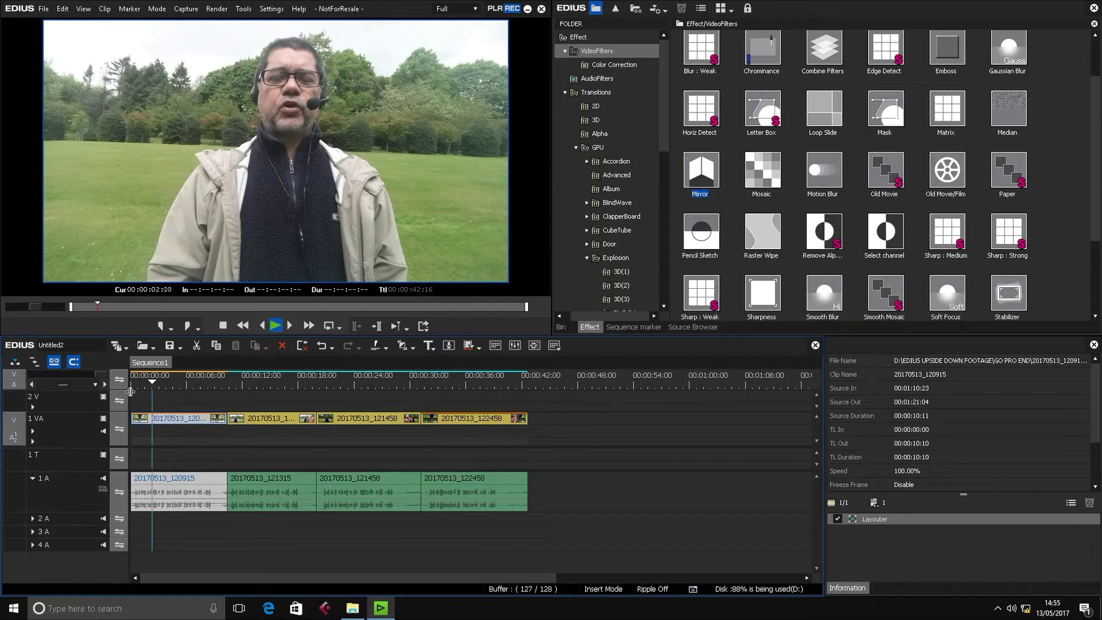
key("space")
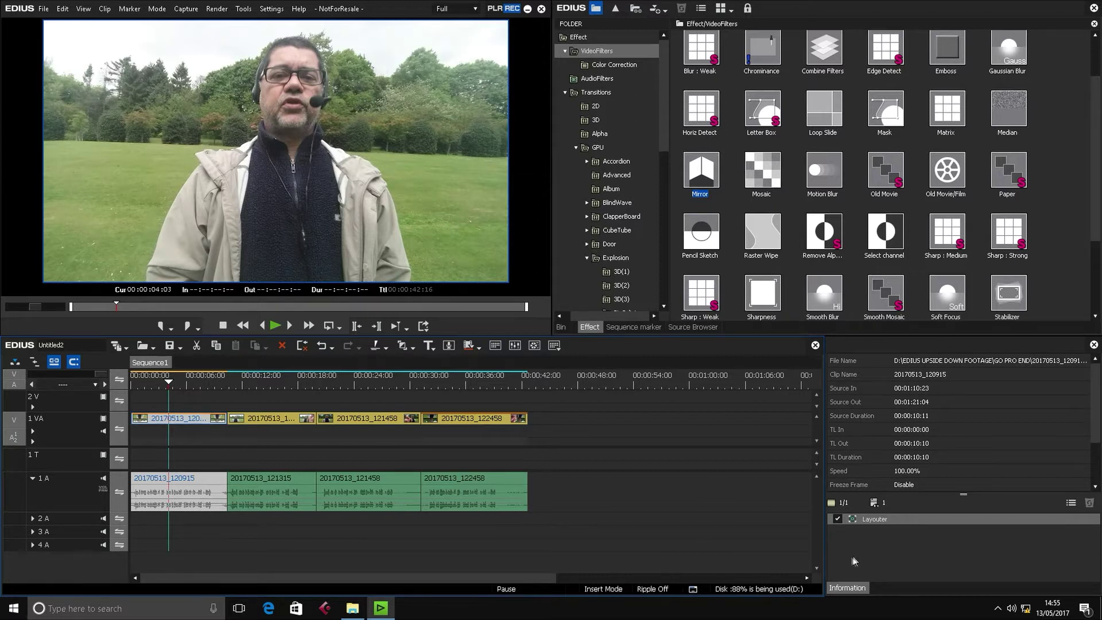
Toggle Layouter off, on, then off again, and move to 00:00:32:18 in the last clip.
left_click(838, 519)
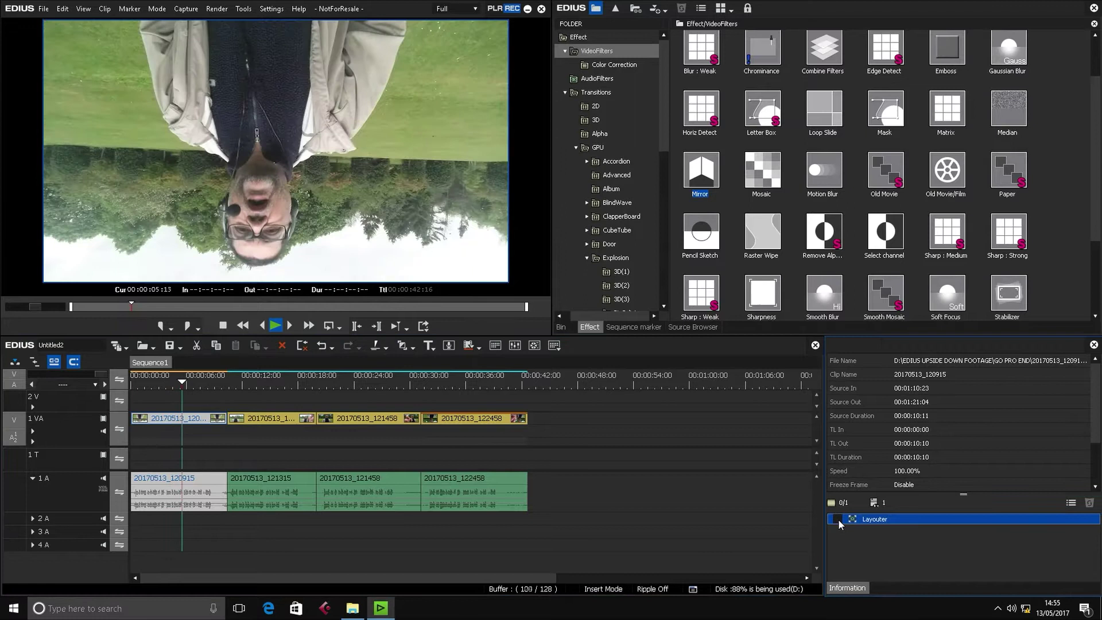
left_click(838, 519)
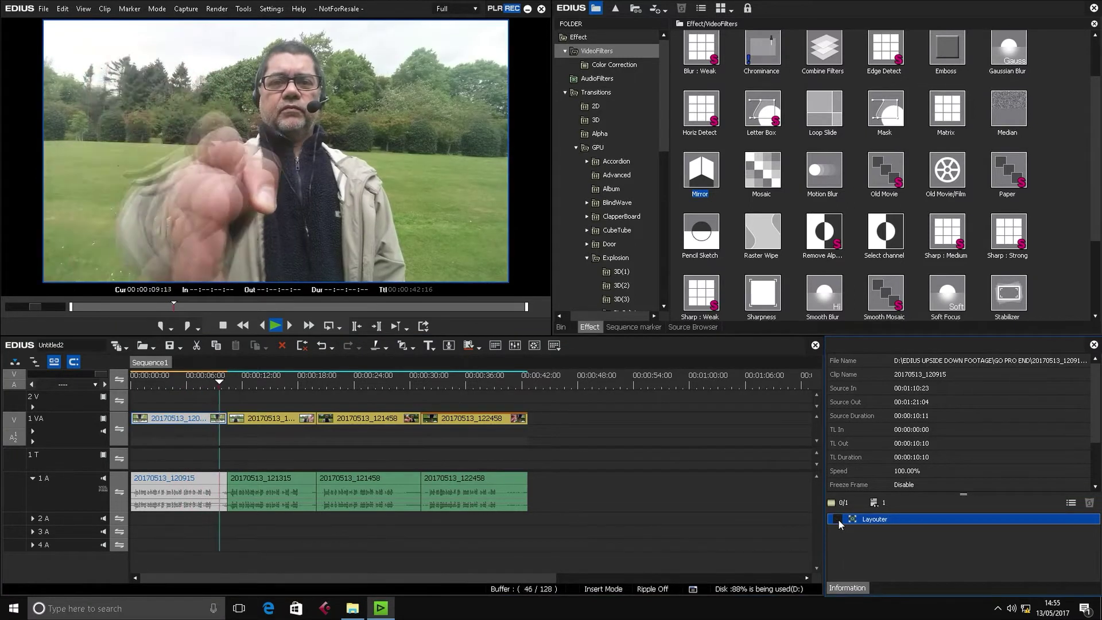
left_click(839, 519)
key("space")
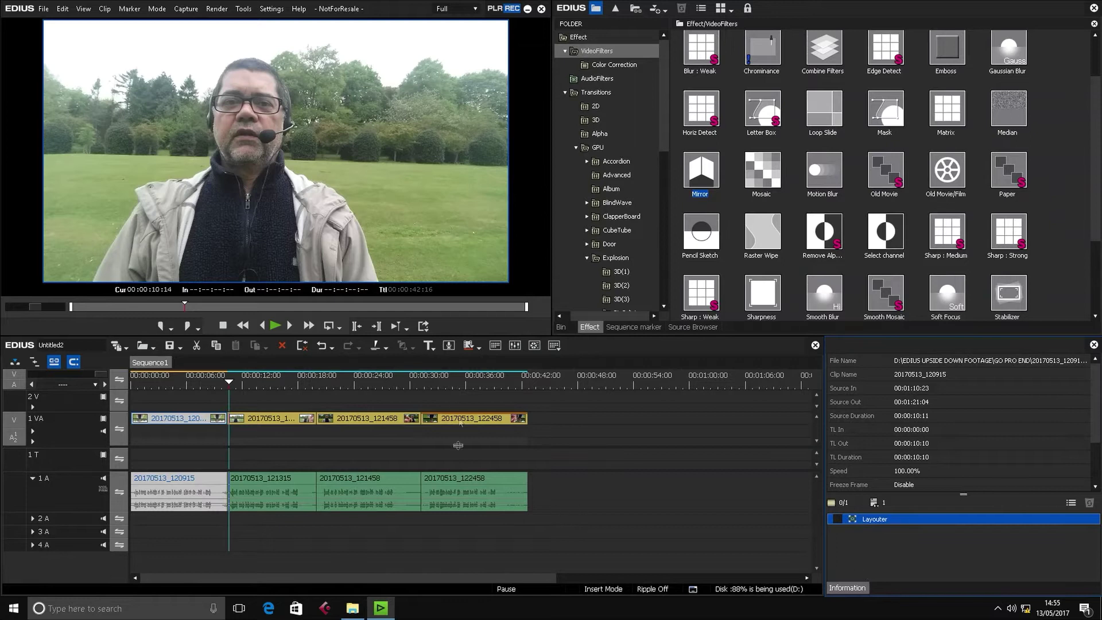
left_click_drag(449, 386, 435, 386)
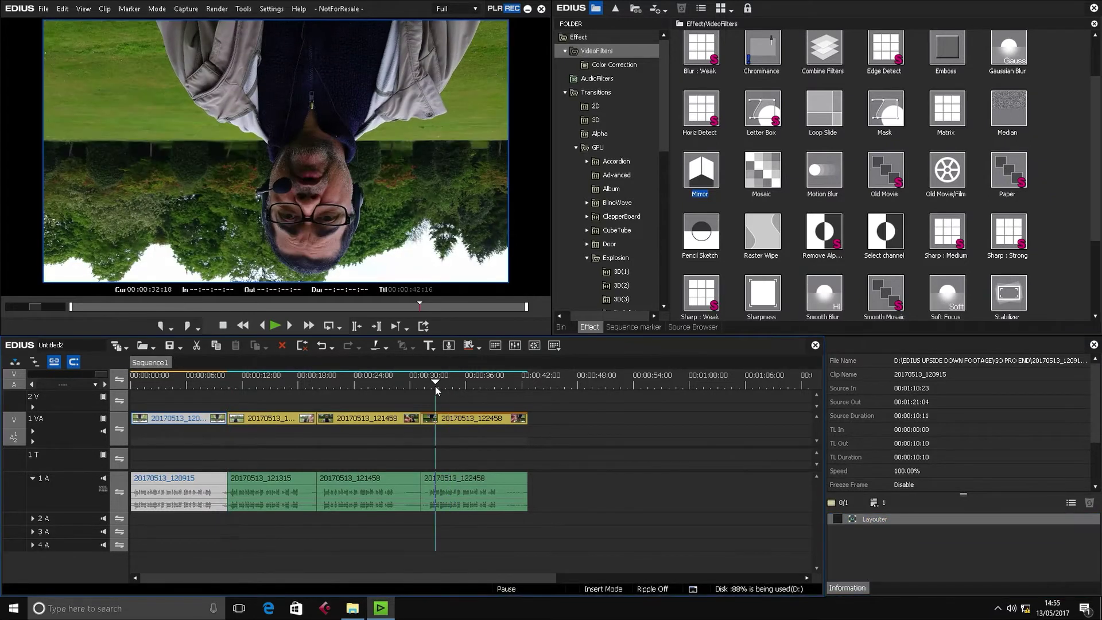
Compare clip 20170513_122458 with Mirror toggled during playback, then select its Mirror entry.
left_click(458, 420)
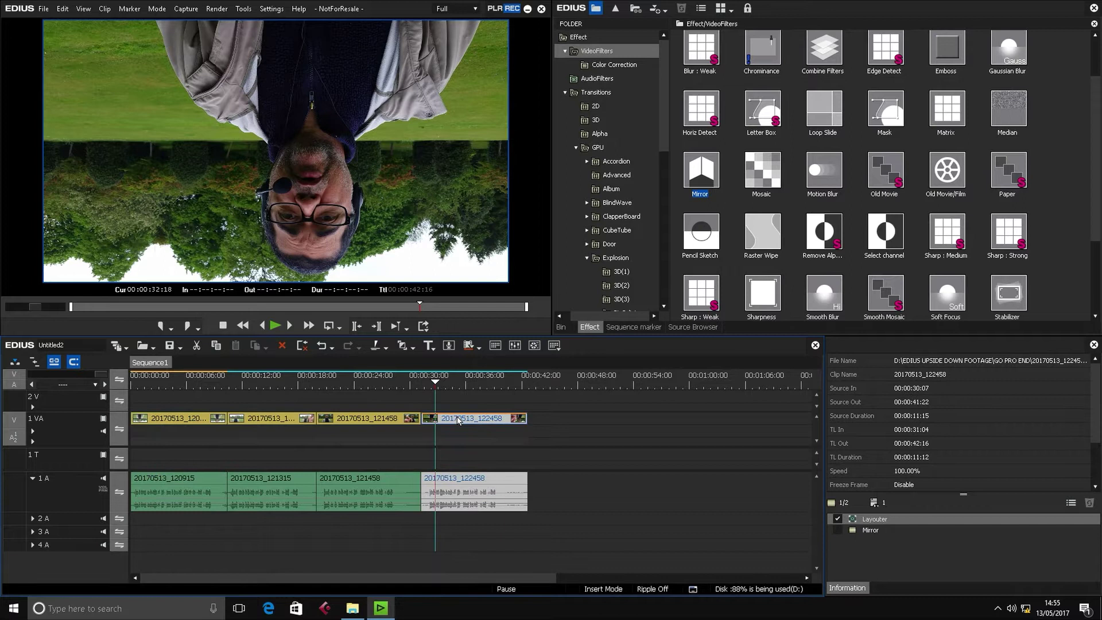
left_click(838, 529)
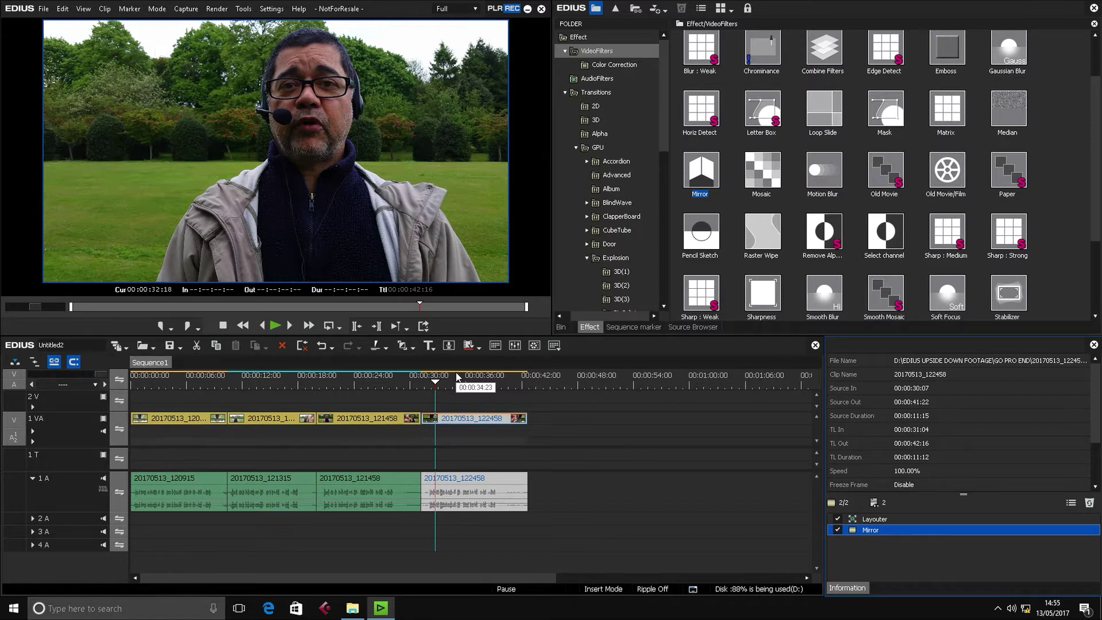
key("space")
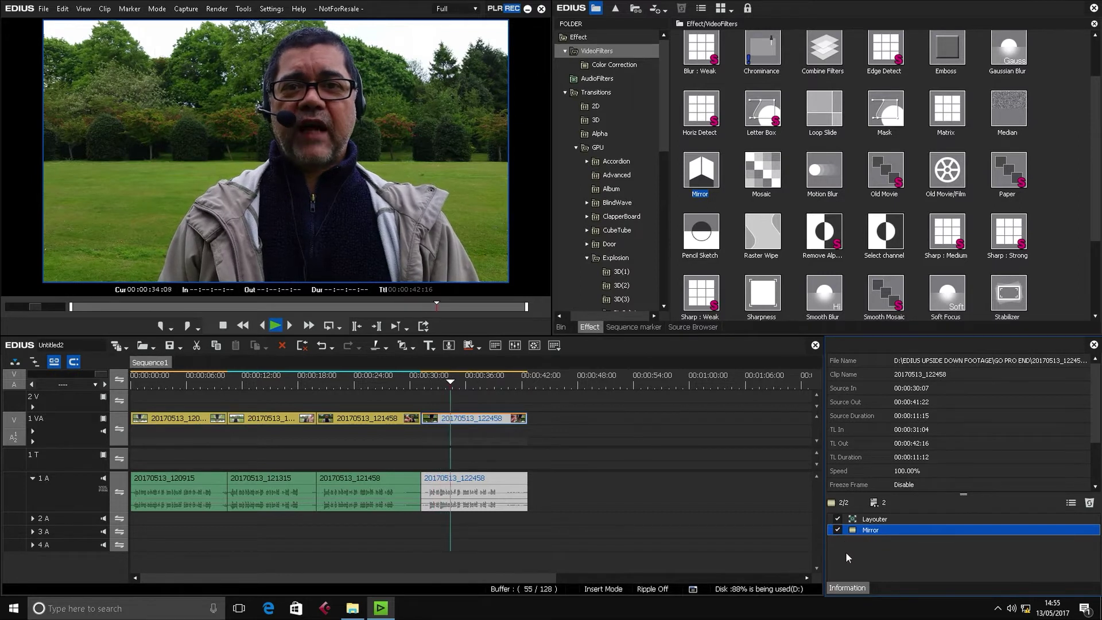
left_click(837, 528)
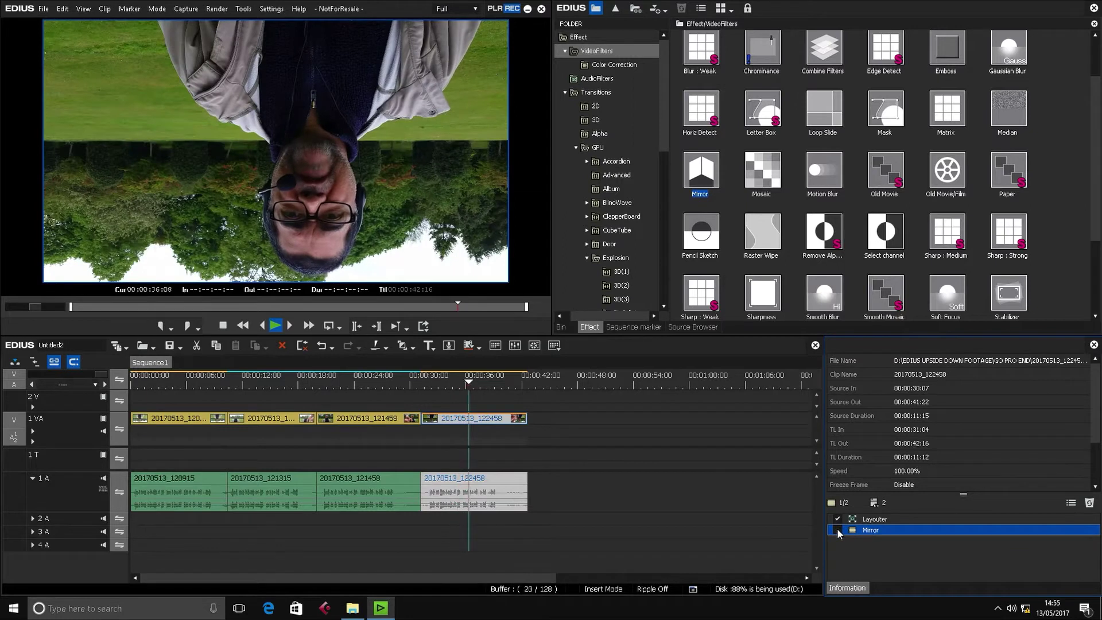
left_click(837, 528)
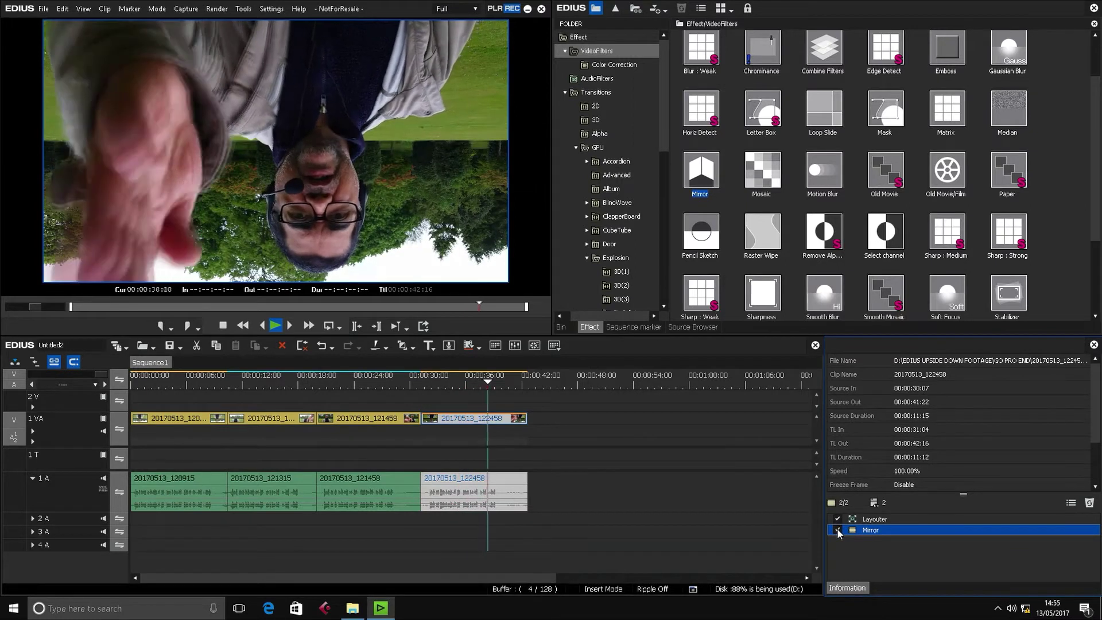
left_click(837, 528)
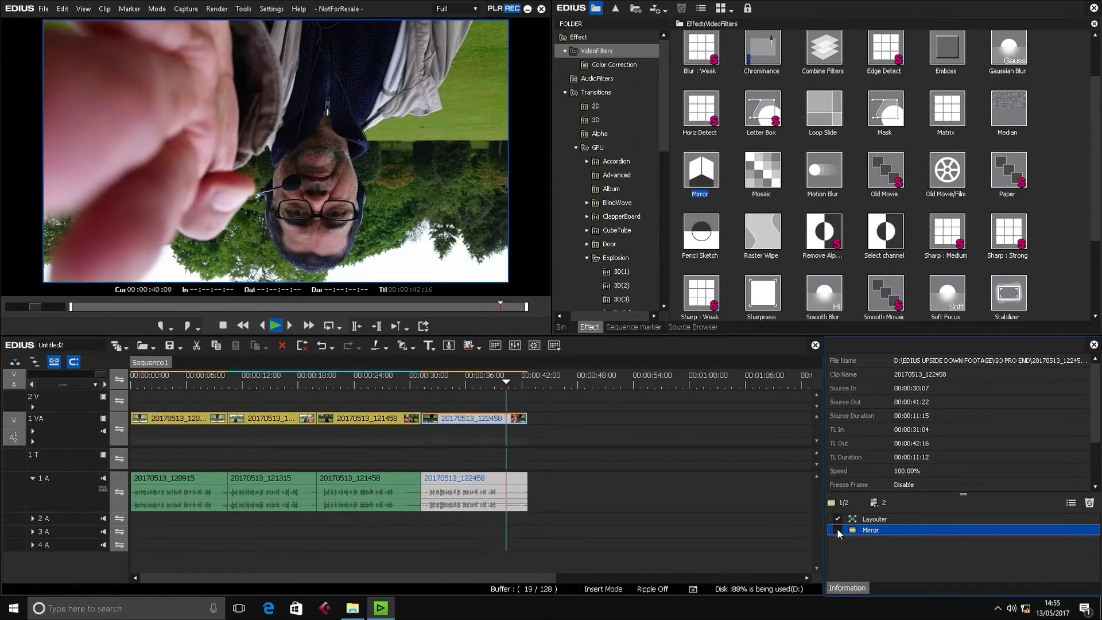
left_click(837, 528)
key("space")
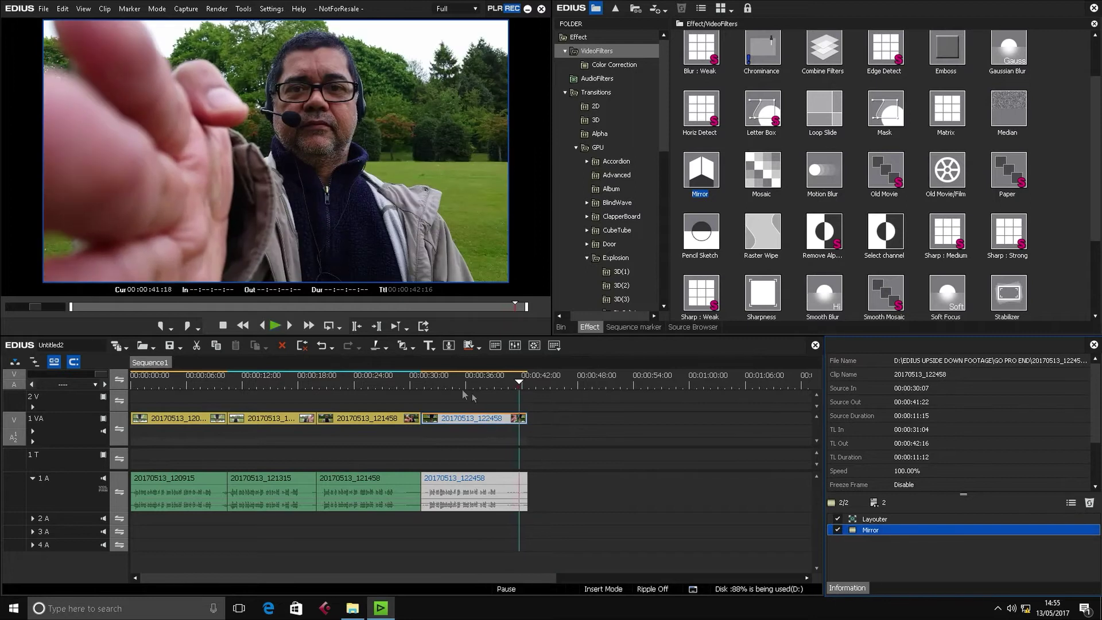
left_click(437, 380)
left_click(852, 530)
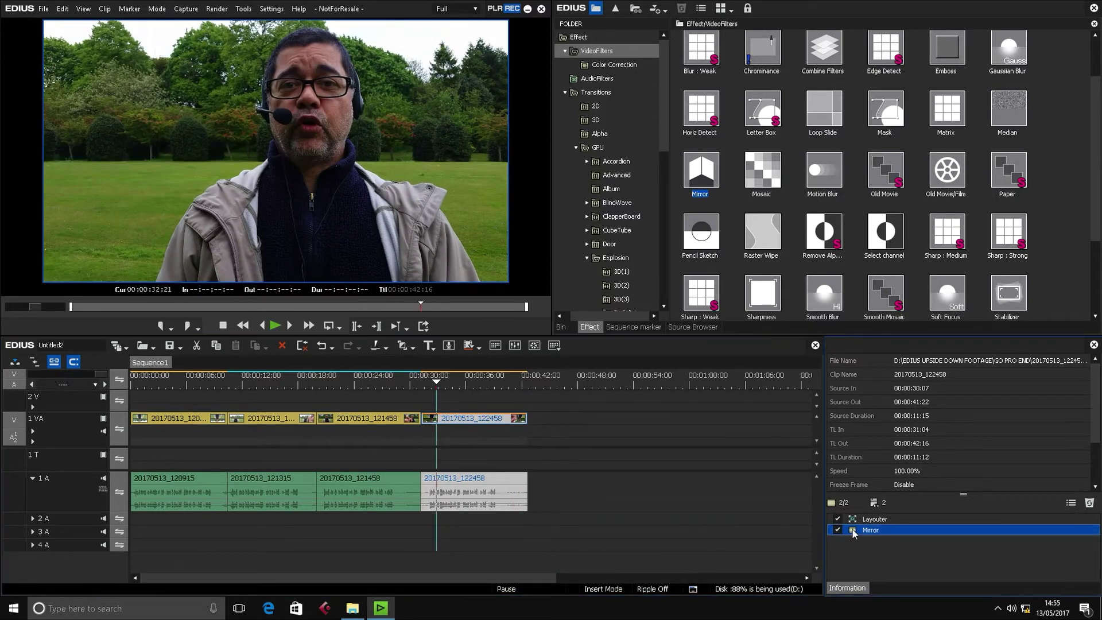
Delete the Mirror filter, then drag Mirror from VideoFilters back onto clip 20170513_122458.
key("Delete")
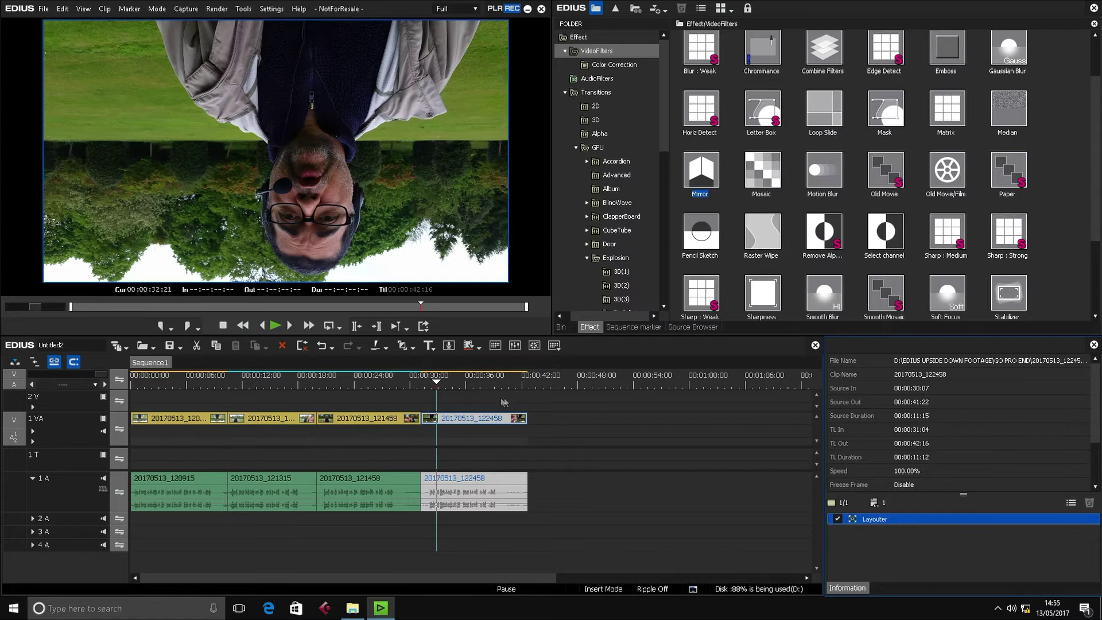
left_click_drag(455, 385, 423, 384)
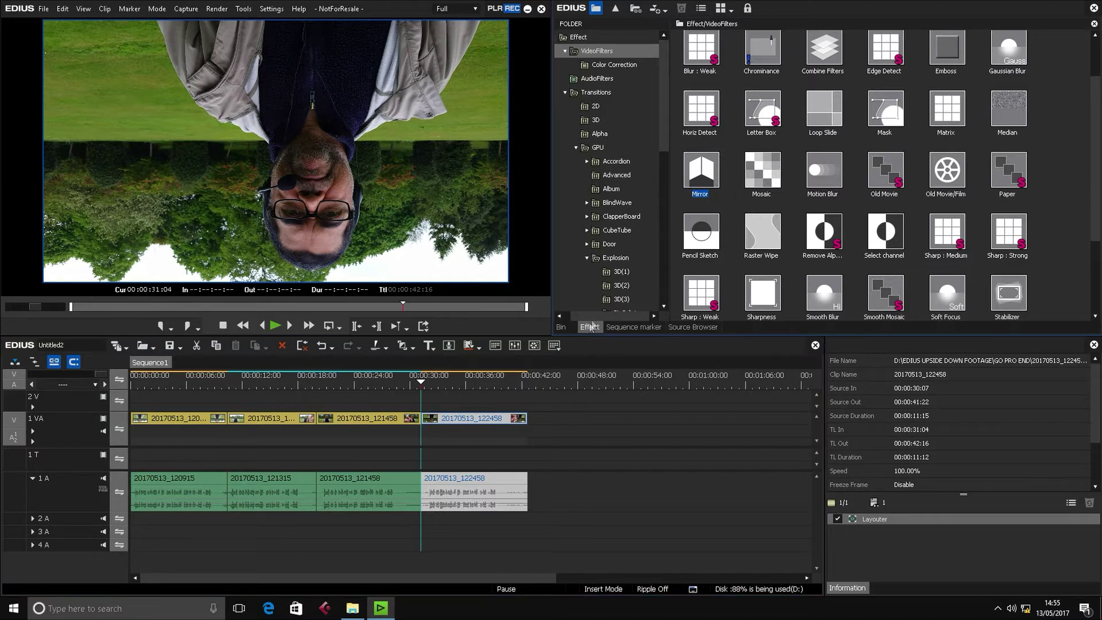
left_click(578, 53)
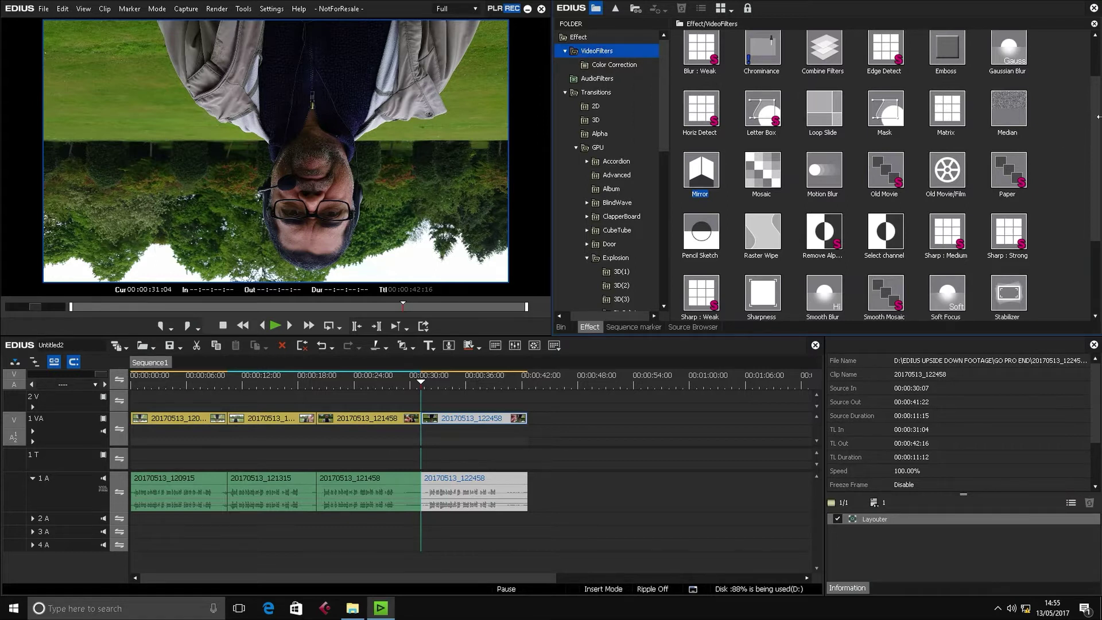
left_click_drag(1096, 125, 1096, 138)
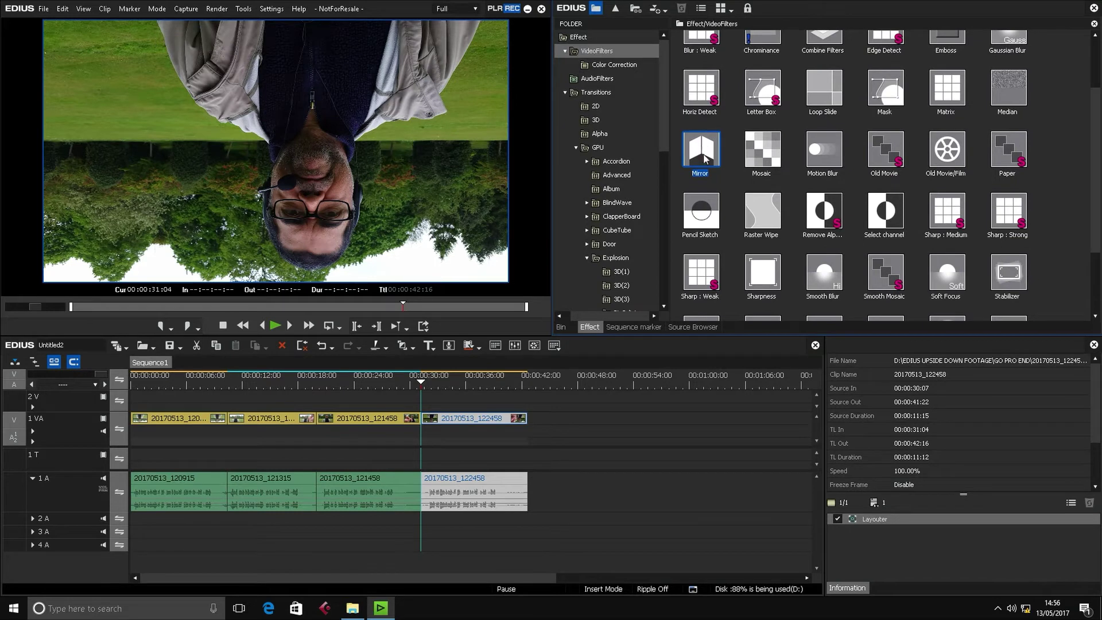
left_click_drag(701, 148, 532, 395)
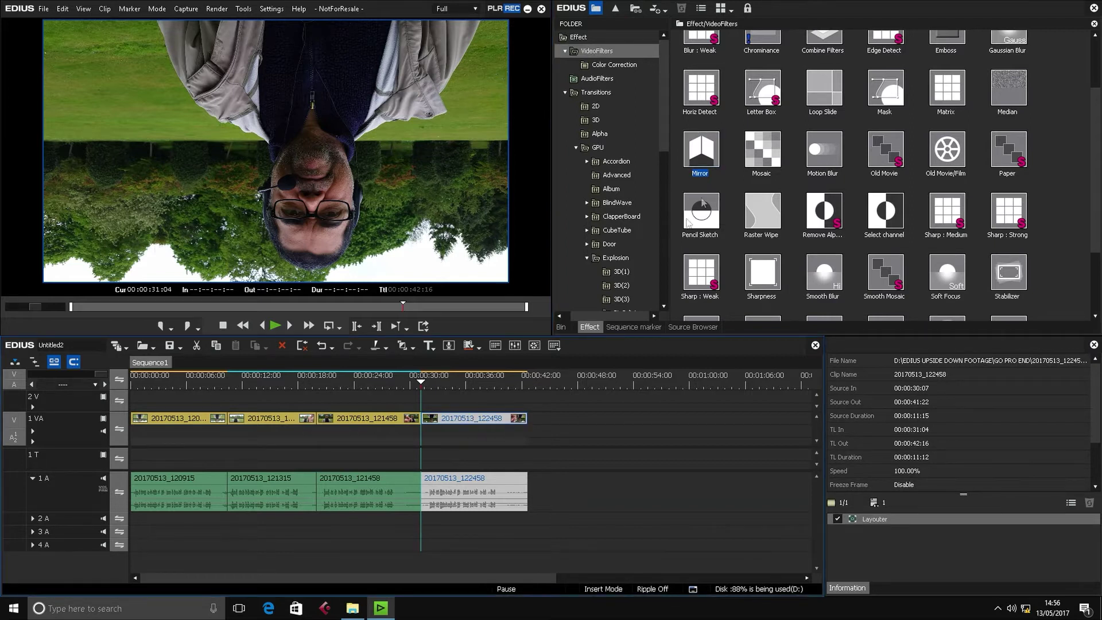
left_click_drag(705, 152, 859, 550)
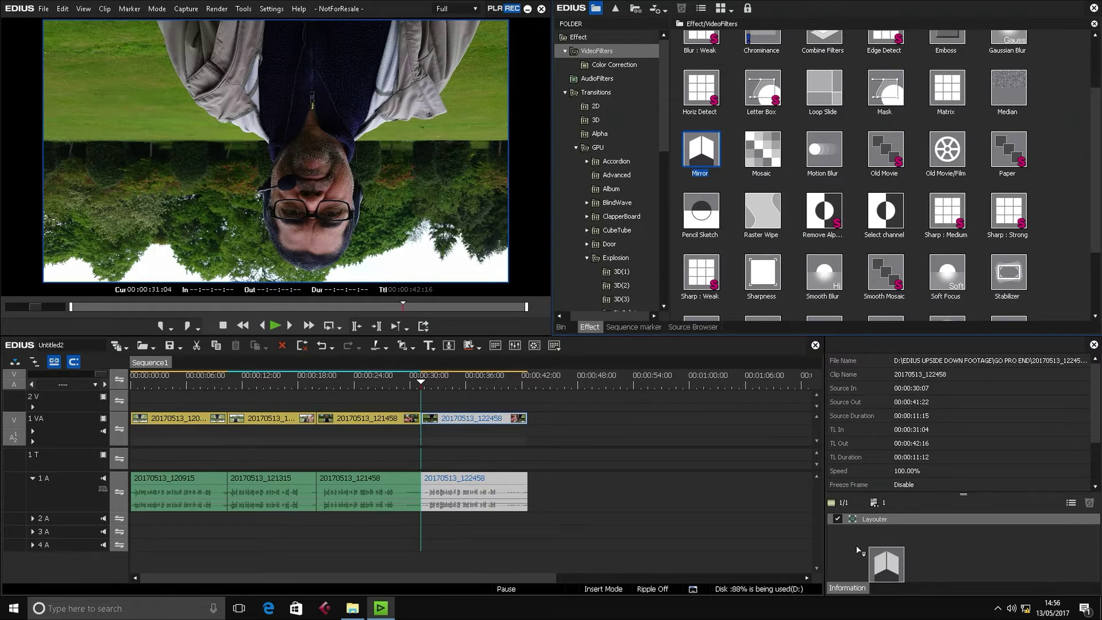
left_click_drag(856, 545, 473, 418)
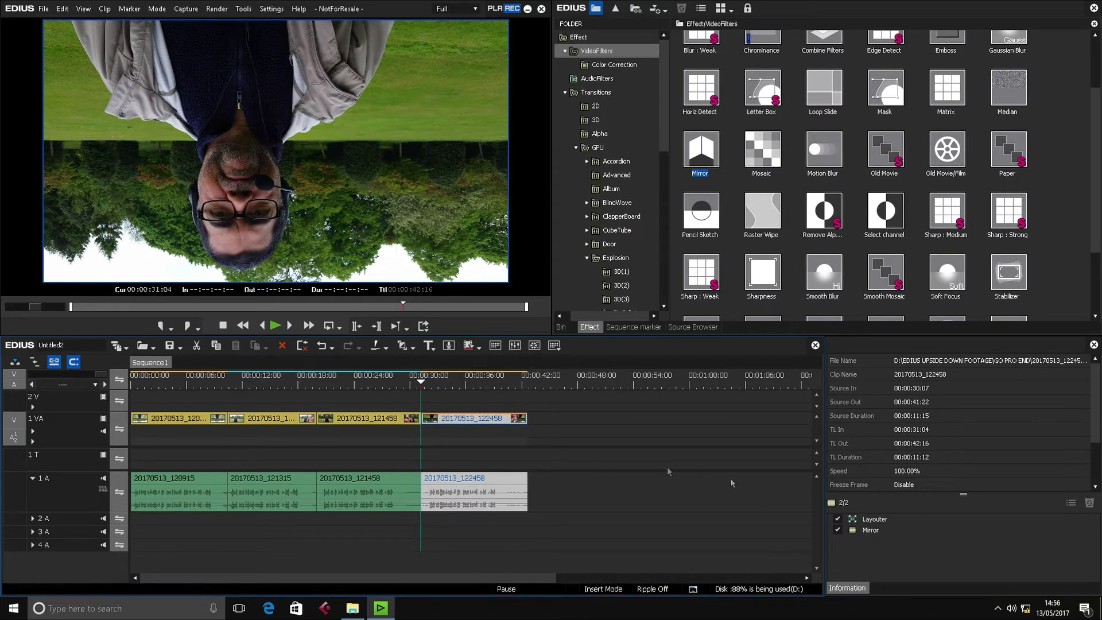
Set the Mirror filter to vertical flipping on and horizontal flipping off, and confirm.
double_click(852, 530)
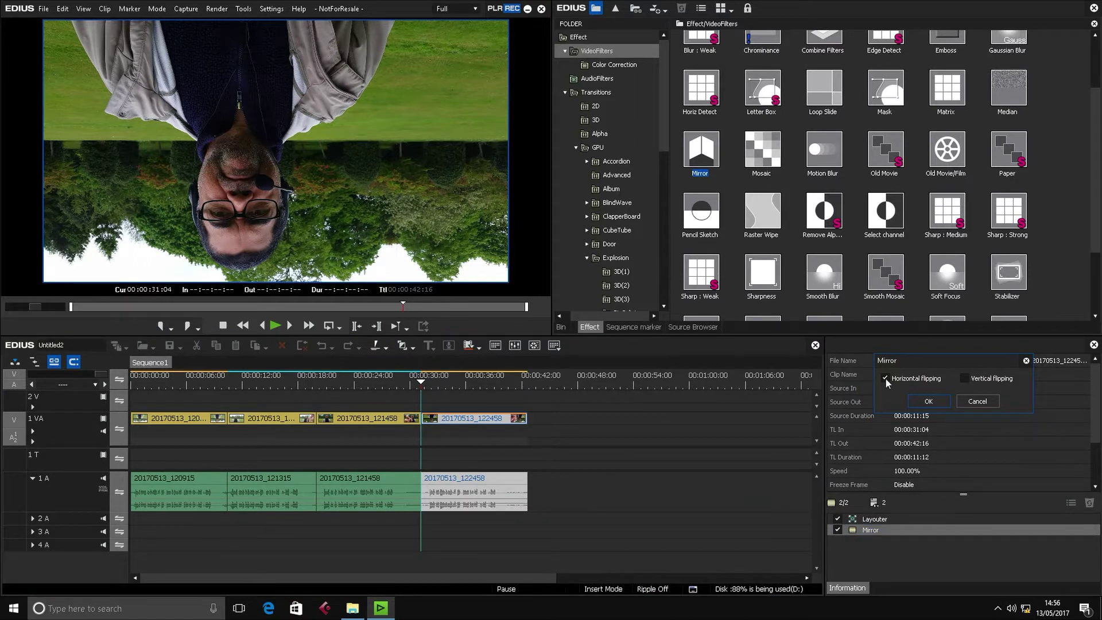
left_click(885, 379)
left_click(965, 378)
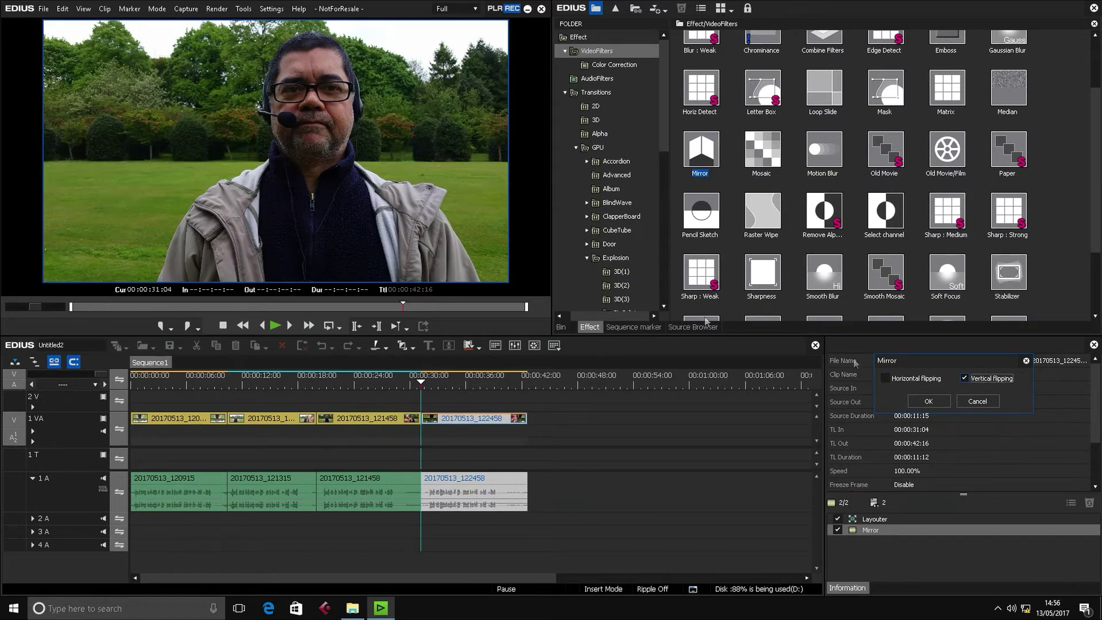
left_click(887, 378)
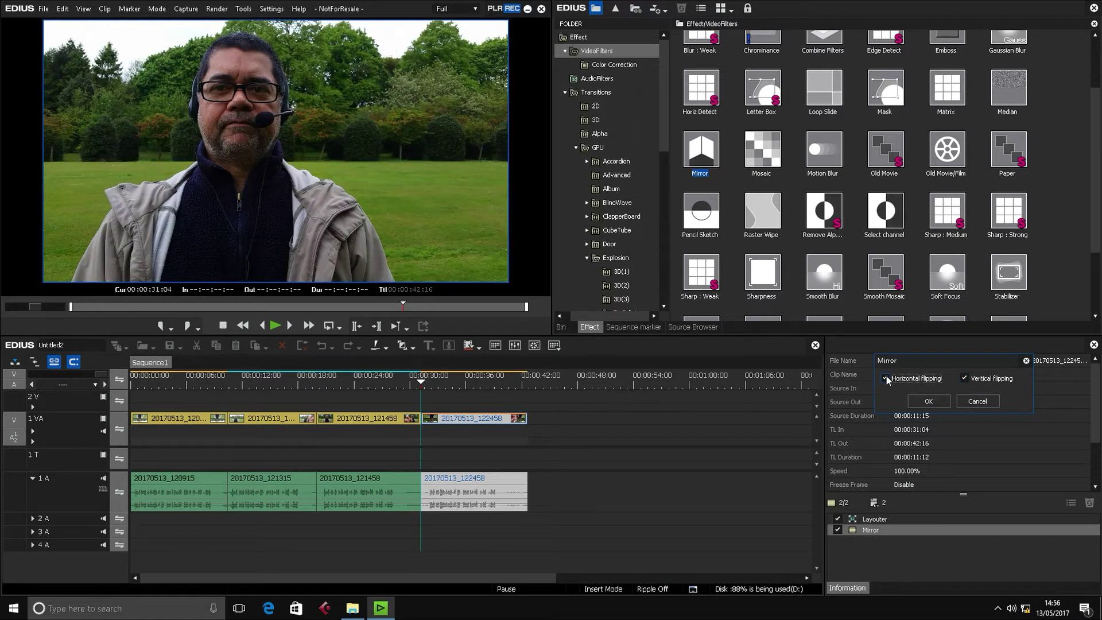
left_click(887, 378)
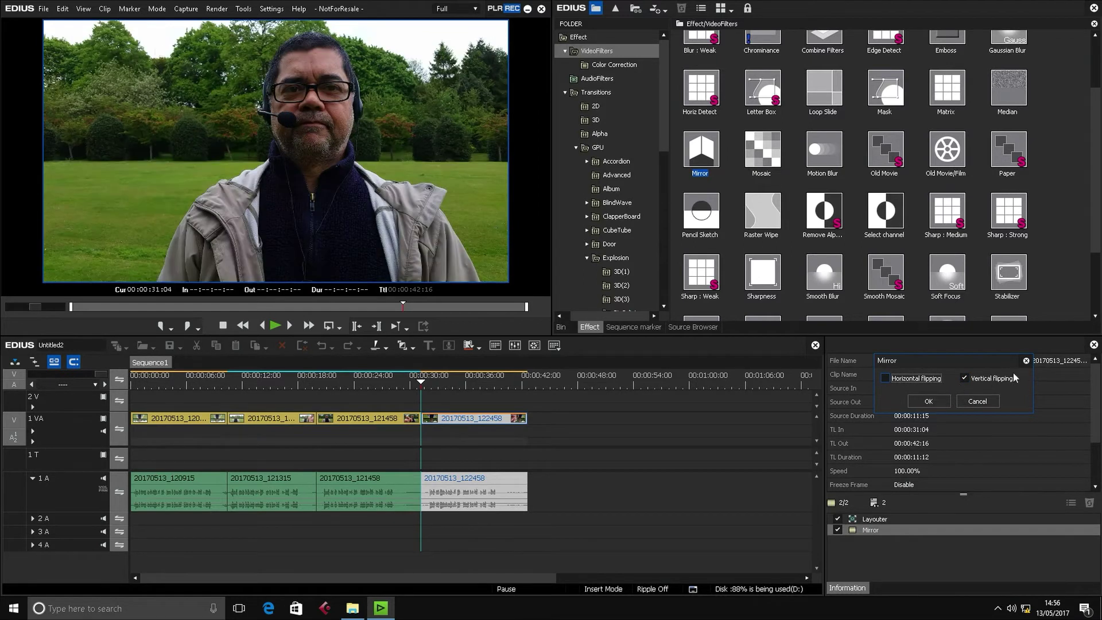
left_click(932, 399)
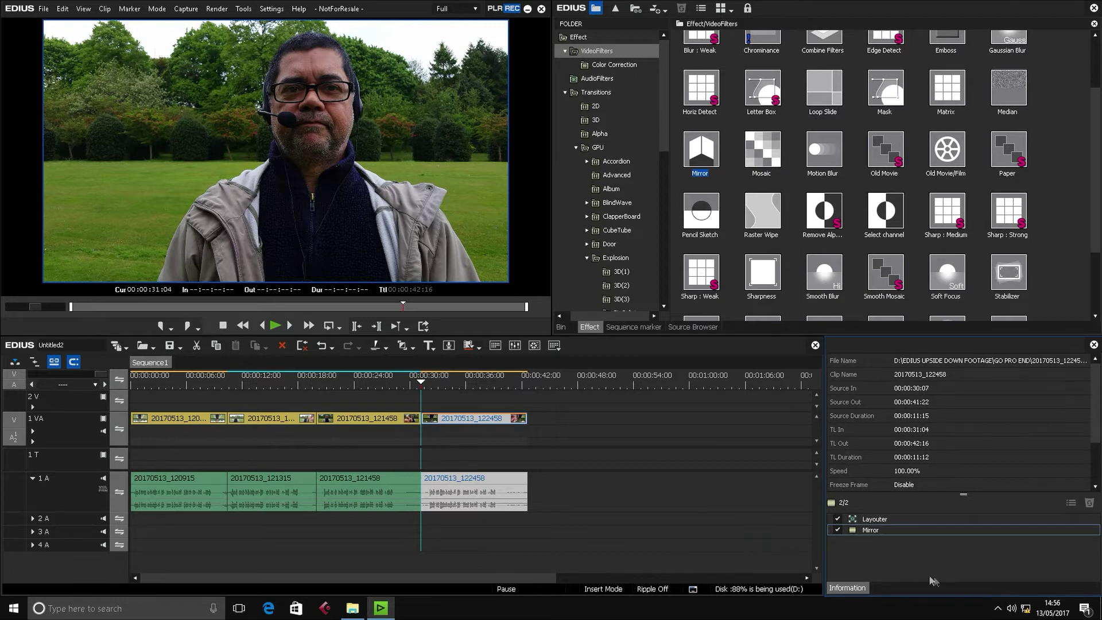
Re-enable Layouter on clip 20170513_120915 and reset it to the Default preset (0° rotation).
left_click(154, 388)
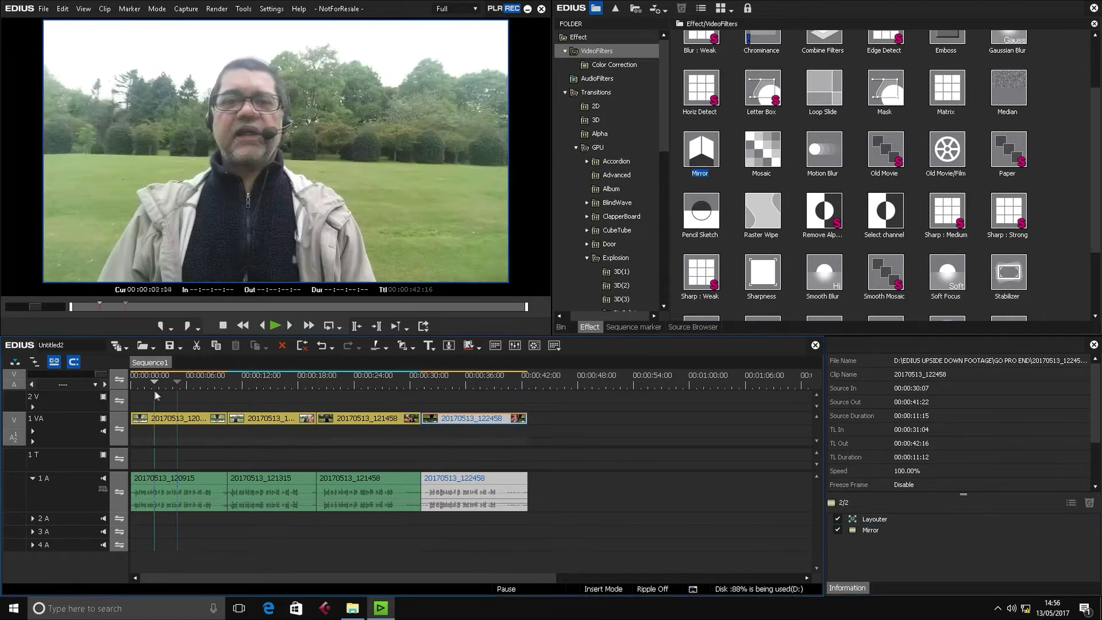
left_click(174, 422)
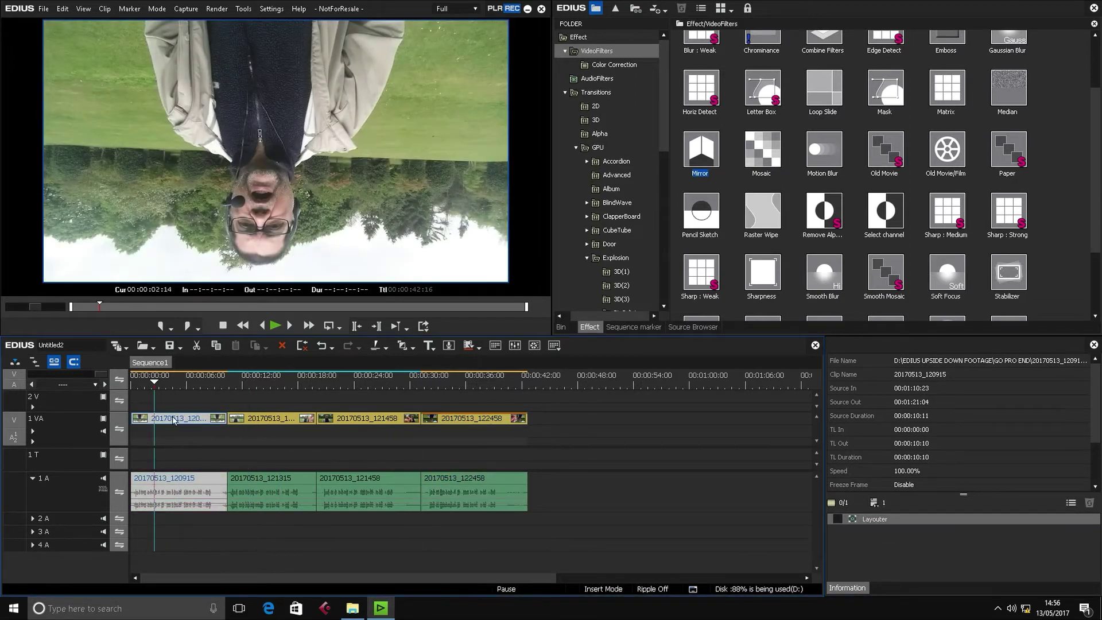
left_click(849, 524)
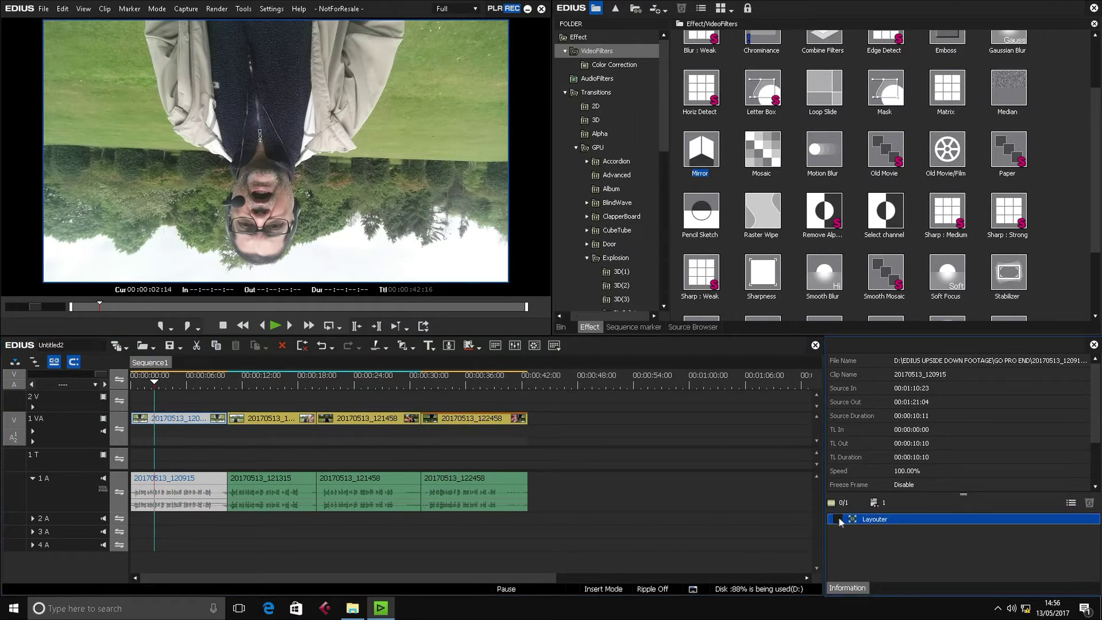
left_click(838, 521)
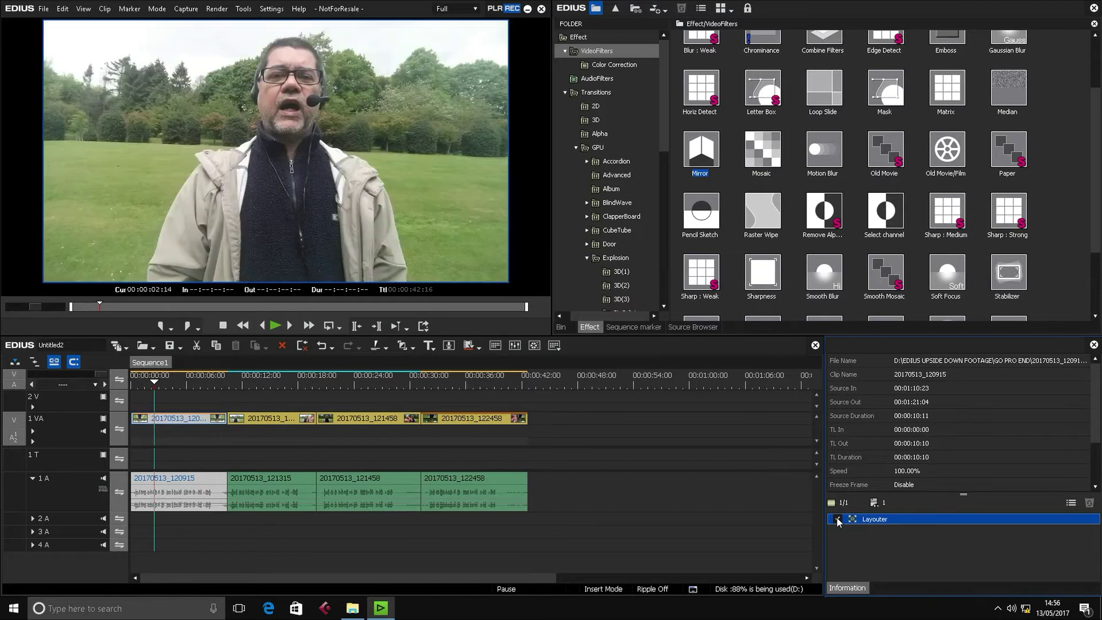
double_click(873, 520)
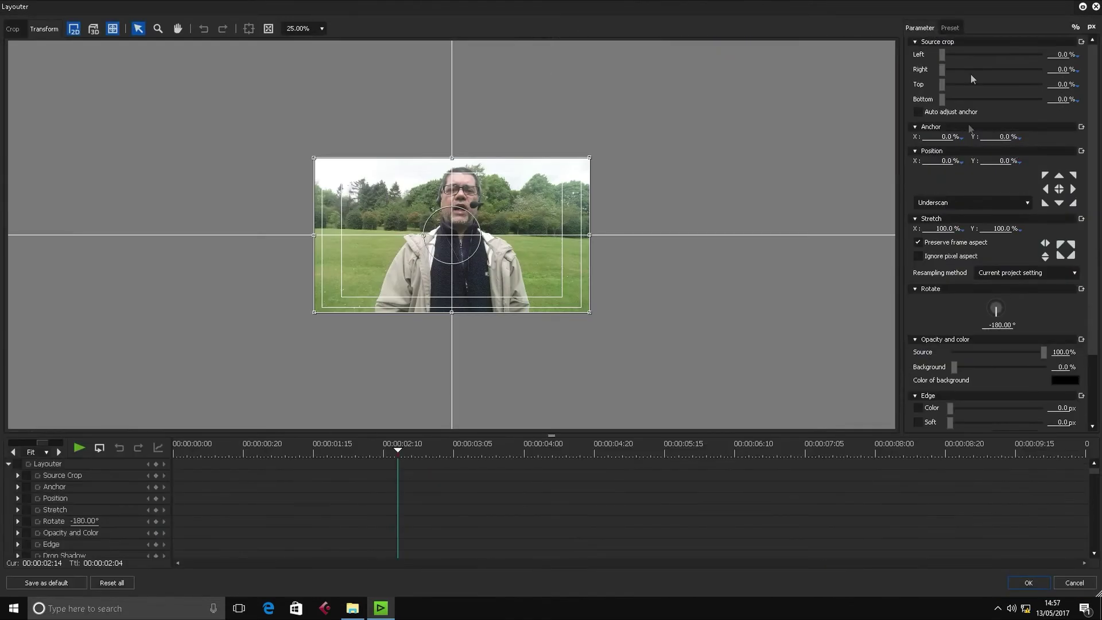
left_click(950, 28)
double_click(945, 63)
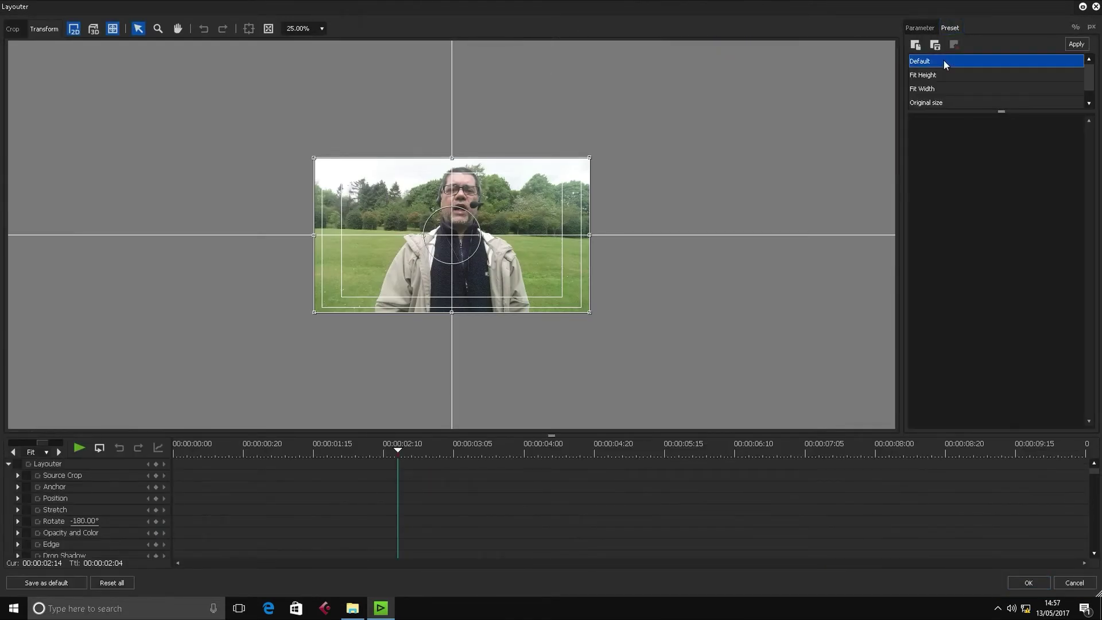
left_click(1028, 583)
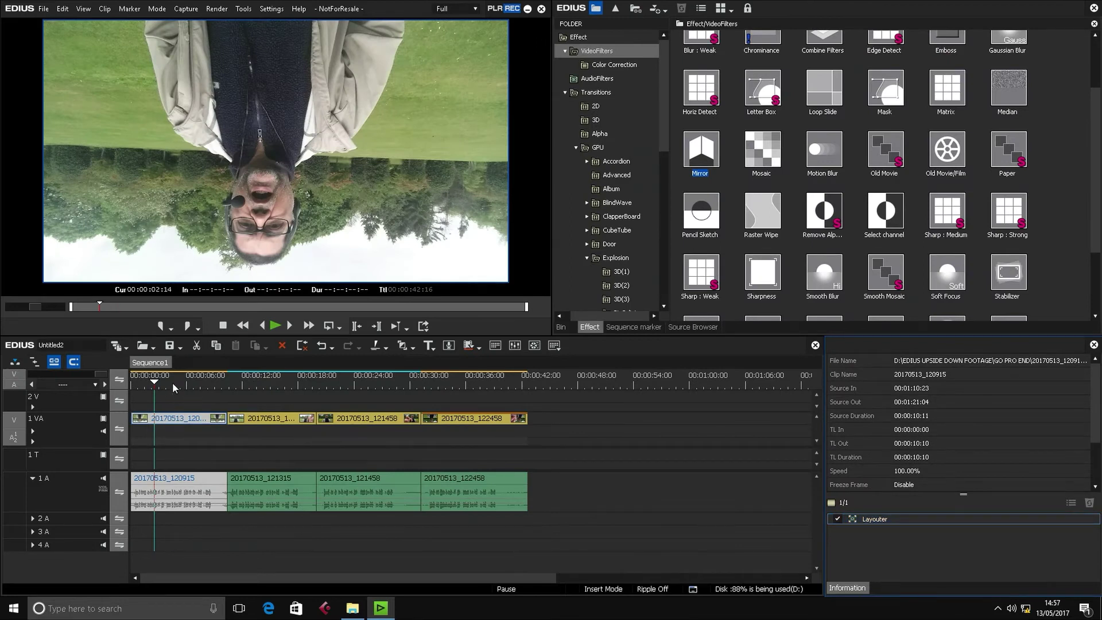
left_click_drag(154, 386, 144, 389)
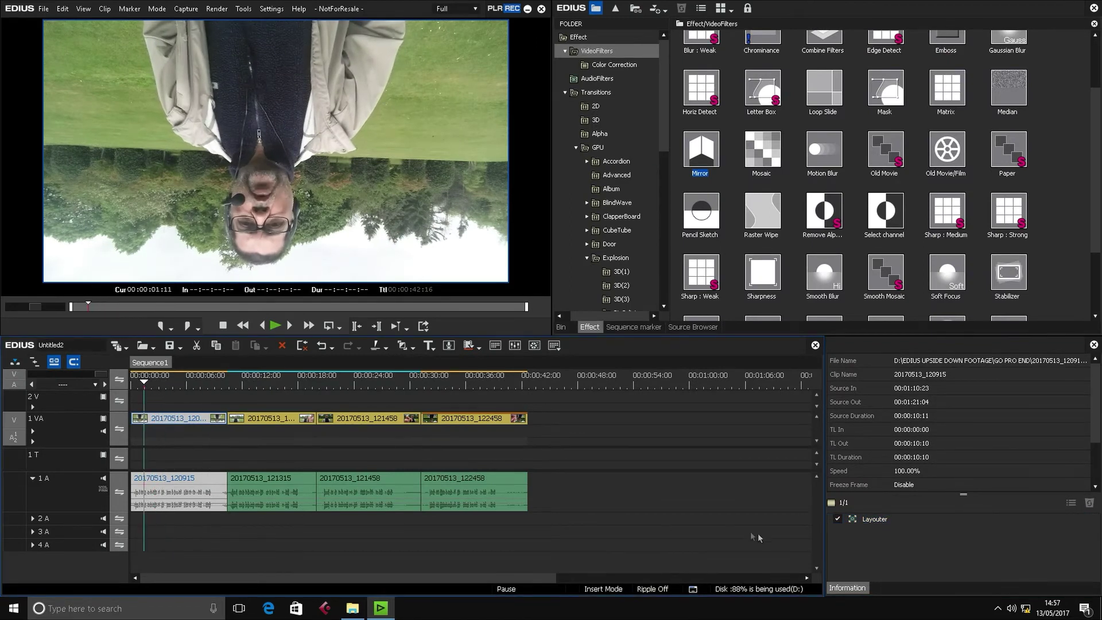
Enter -180 in Layouter's Rotate parameter for clip 20170513_120915 and confirm.
double_click(853, 518)
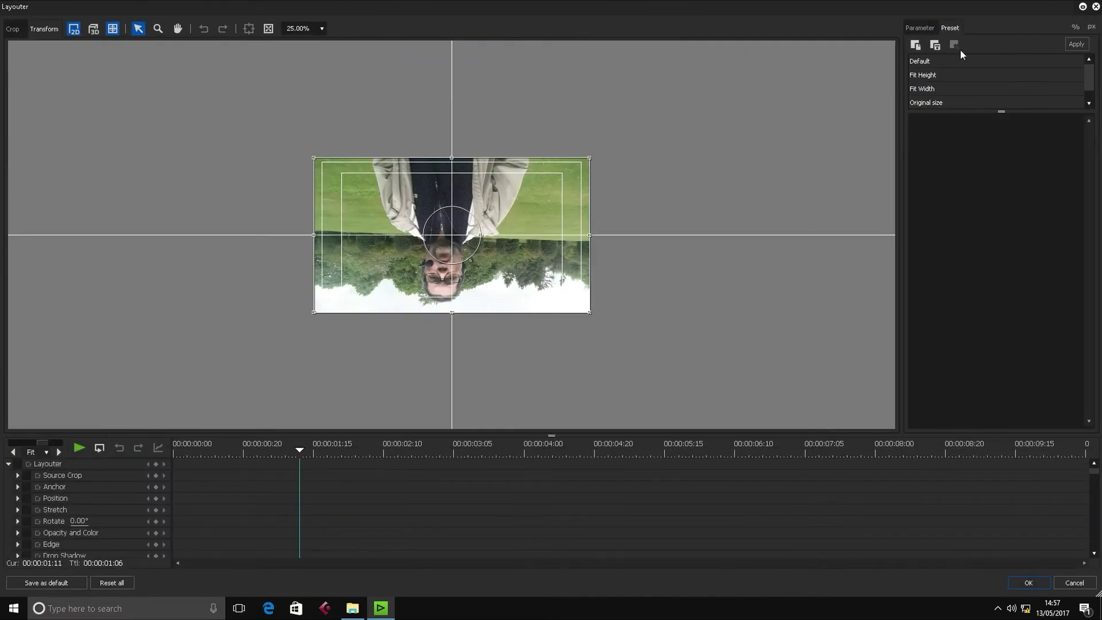
left_click(921, 28)
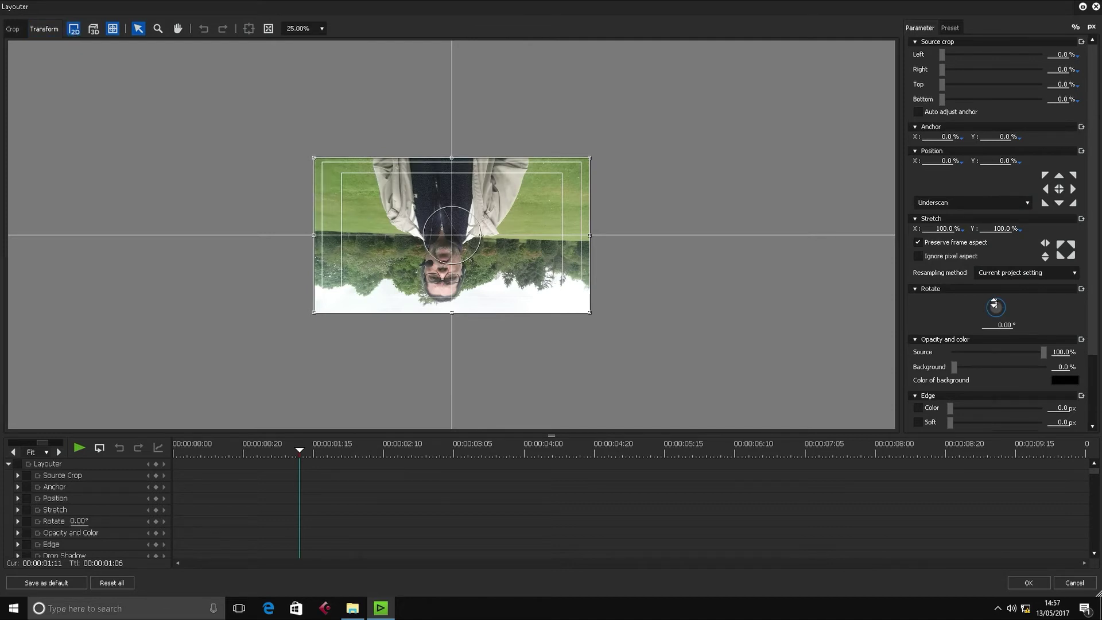
left_click_drag(994, 304, 995, 310)
left_click(1000, 325)
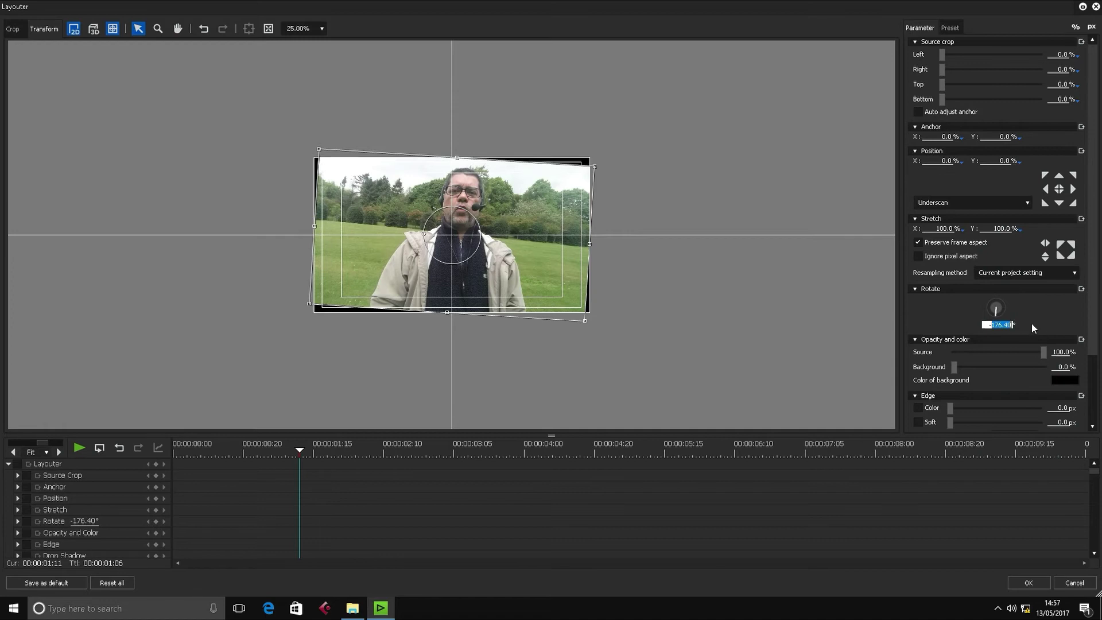
key("BackSpace")
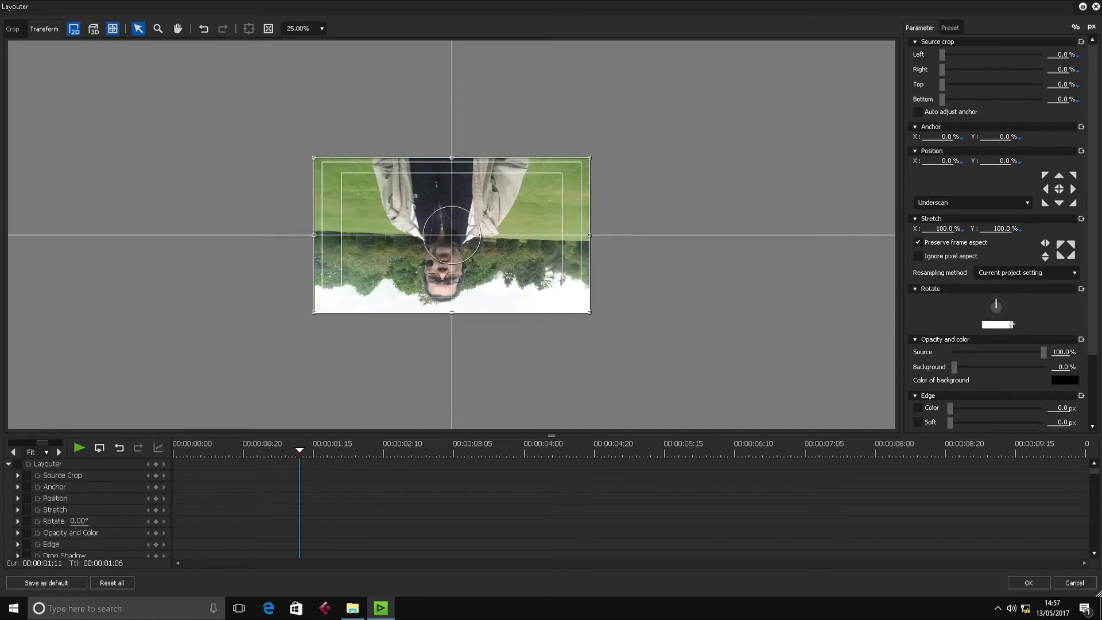
type("-180")
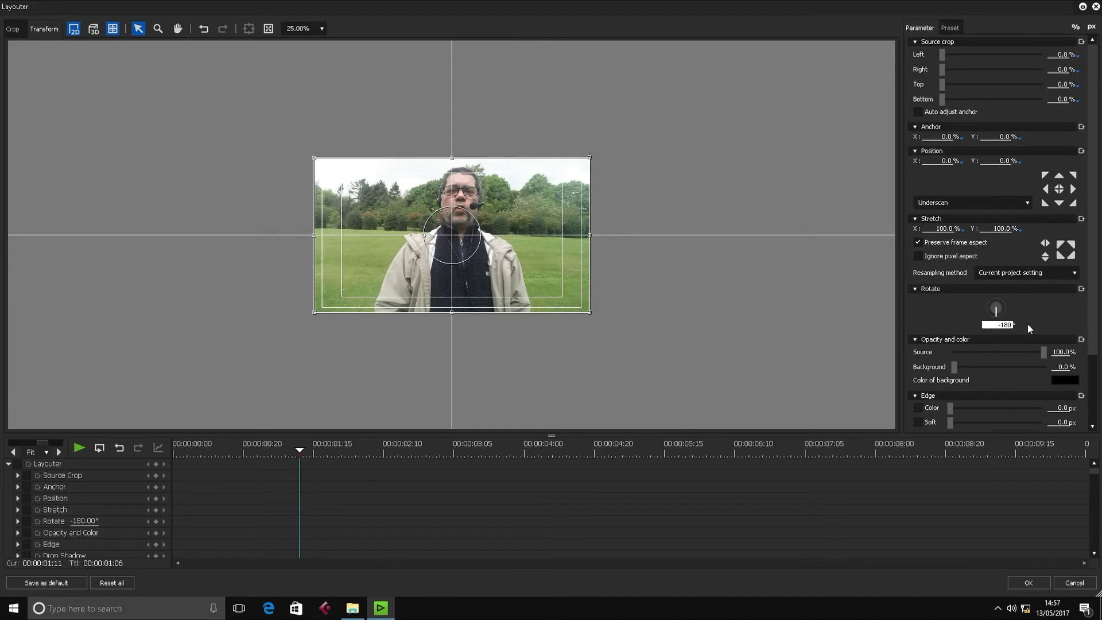
left_click(1027, 583)
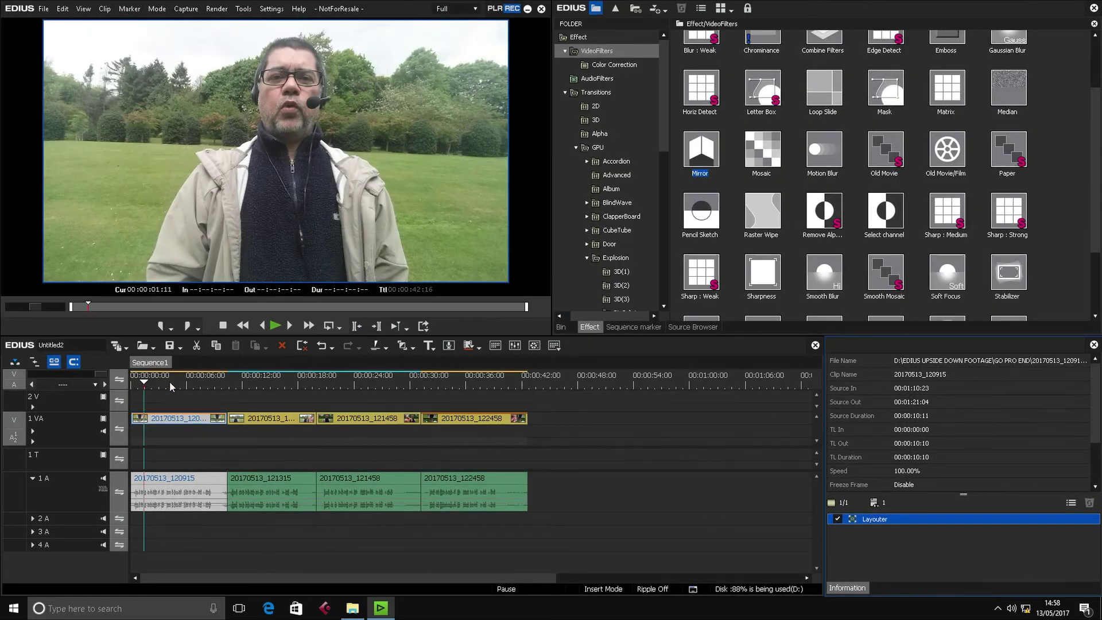
mouse_move(170, 381)
left_mouse_down()
mouse_move(195, 381)
mouse_move(167, 385)
left_mouse_up()
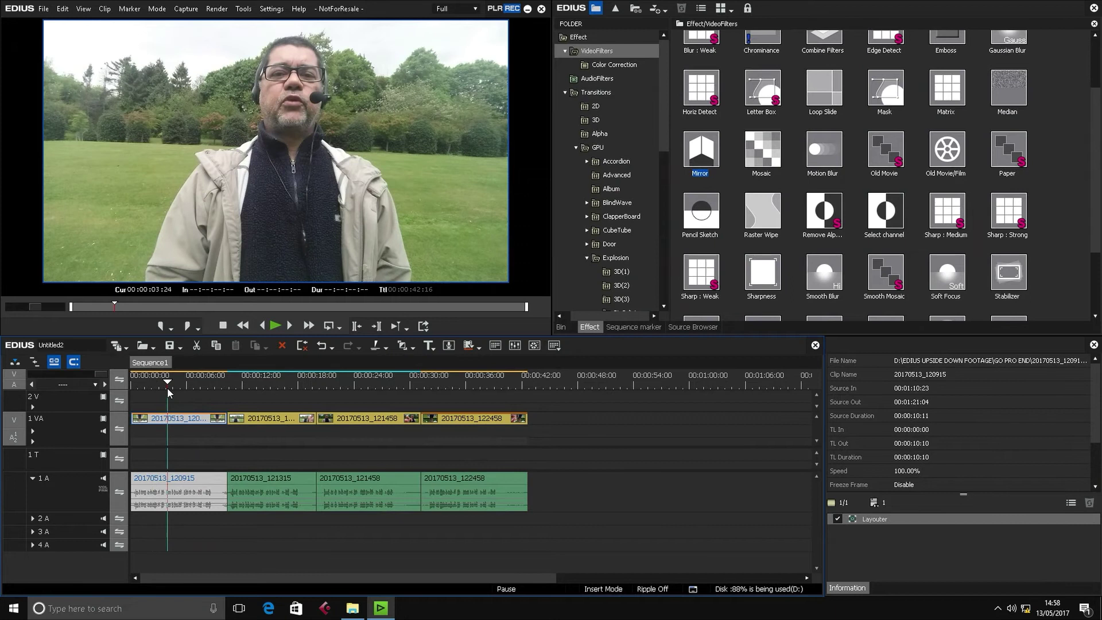